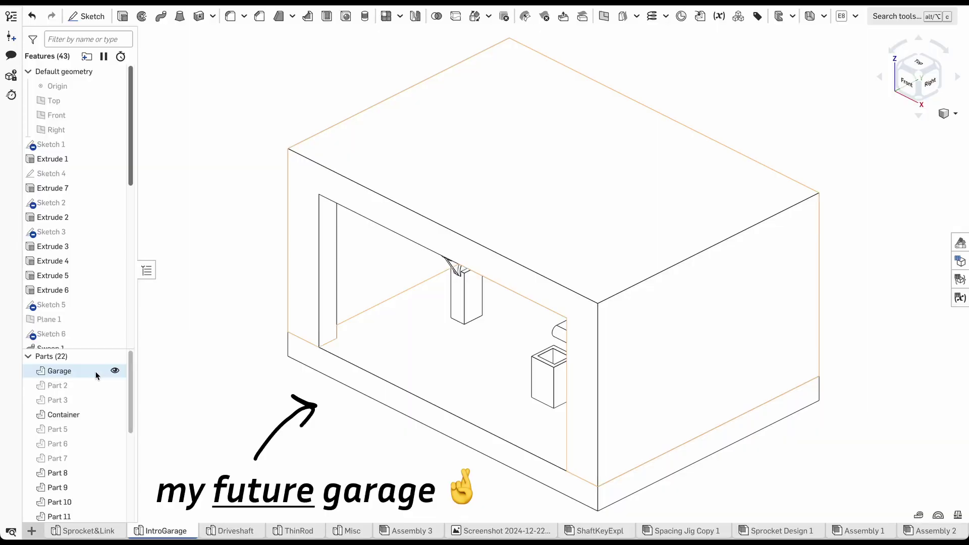
- Make the Garage part transparent and orbit to a front view of the conveyor inside
right_click(96, 376)
left_click(130, 323)
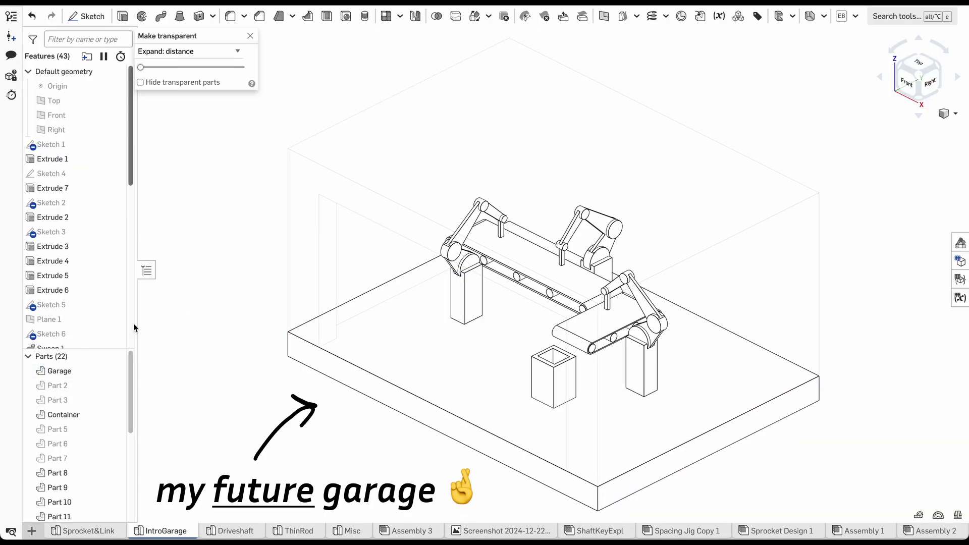
right_click_drag(883, 451, 866, 469)
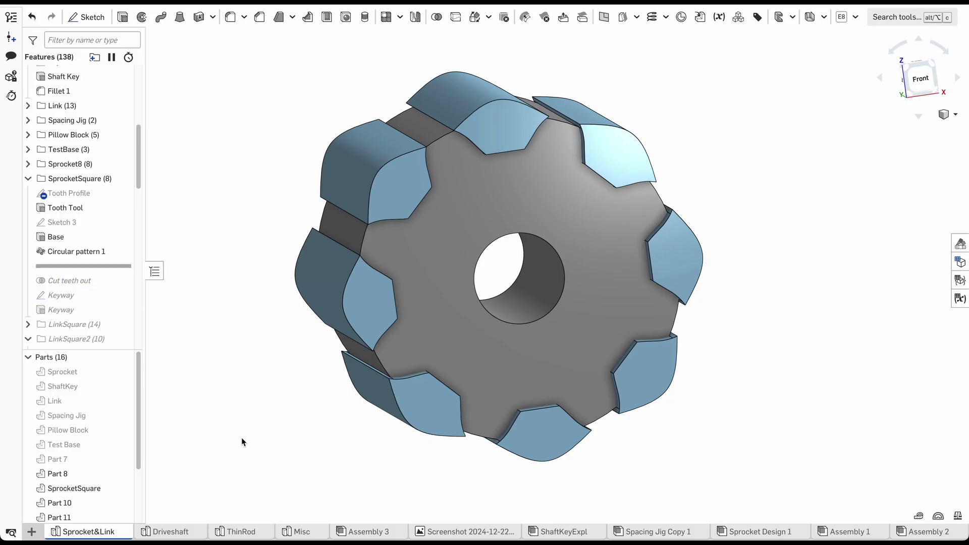
- Roll the sprocket history back to the plain base cylinder before the Tooth Profile
mouse_move(242, 439)
right_mouse_down()
mouse_move(233, 430)
mouse_move(252, 424)
mouse_move(255, 433)
right_mouse_up()
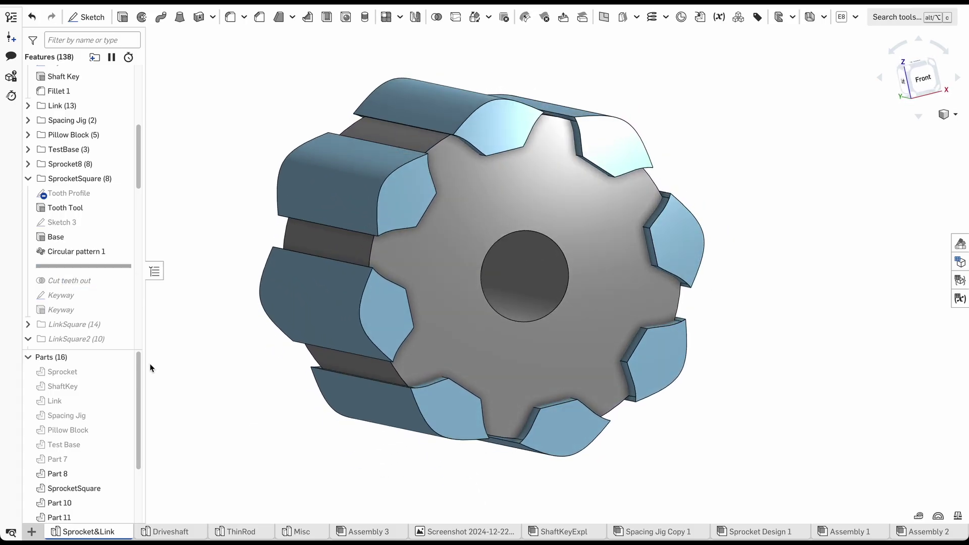
mouse_move(85, 266)
left_mouse_down()
mouse_move(89, 280)
mouse_move(89, 251)
left_mouse_up()
mouse_move(251, 446)
right_mouse_down()
mouse_move(232, 441)
mouse_move(247, 435)
mouse_move(247, 446)
right_mouse_up()
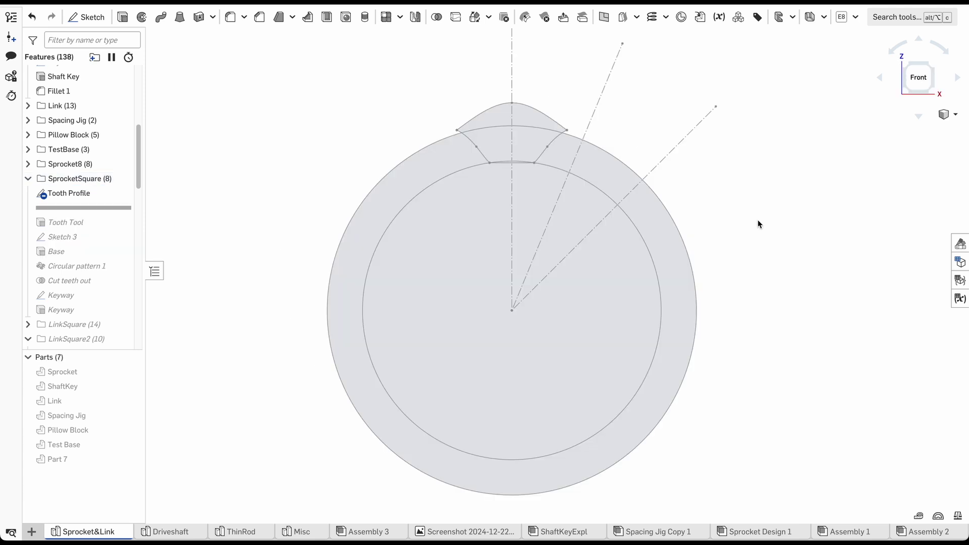
- Inspect the Tooth Profile's outer and inner circles and tooth regions, then roll forward past Cut teeth out
left_click(690, 243)
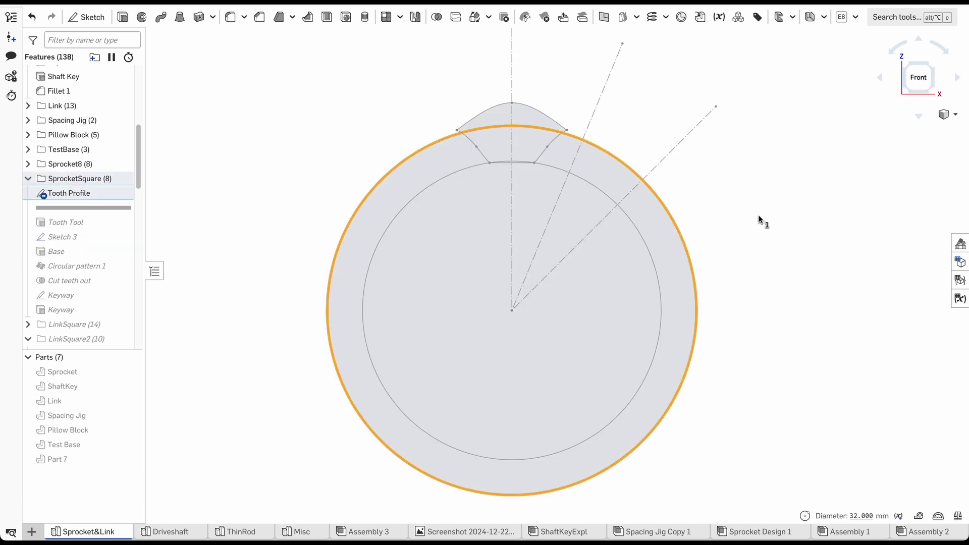
left_click(652, 260)
left_click(769, 190)
left_click(499, 124)
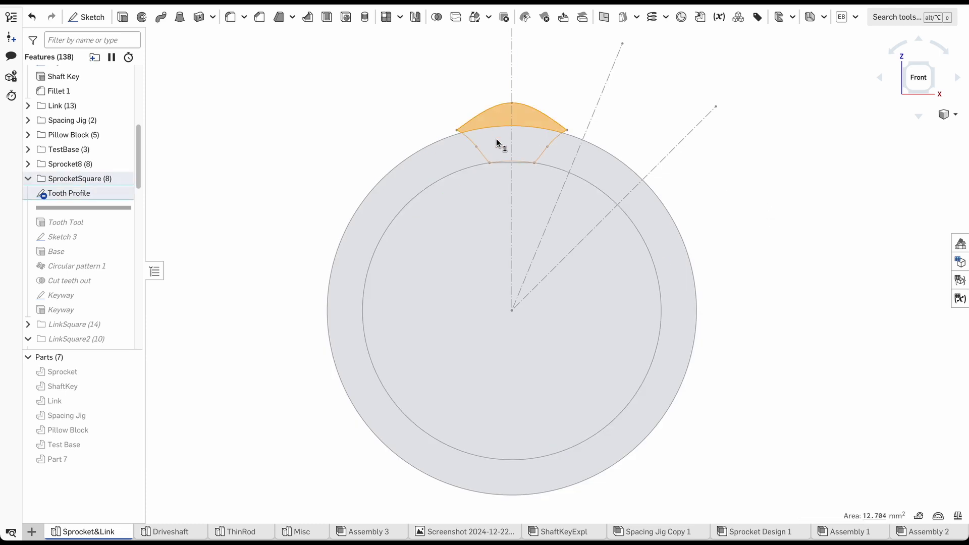
left_click(515, 149)
left_click(517, 163)
key("Return")
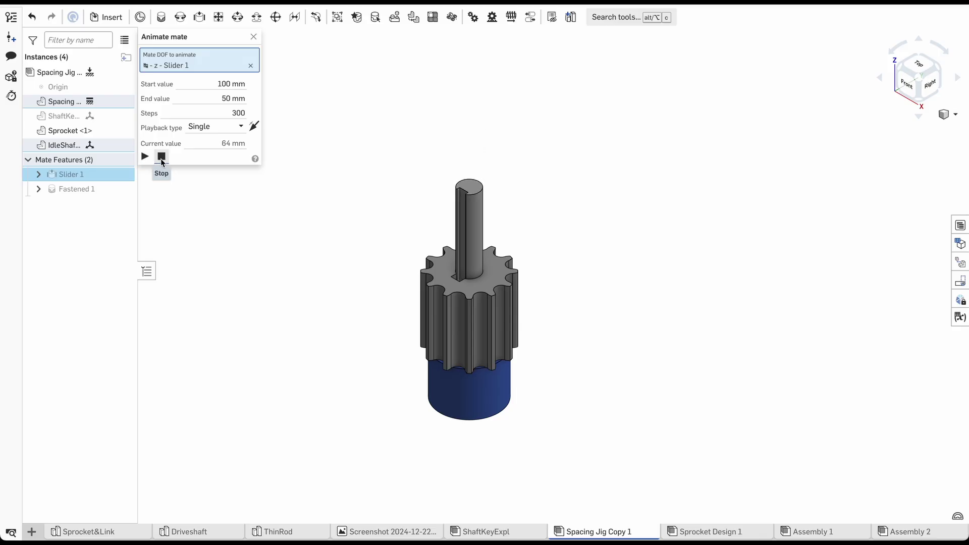
- Play the Slider 2 animation so the keyed shaft slides from 30 mm to -21 mm
left_click(145, 156)
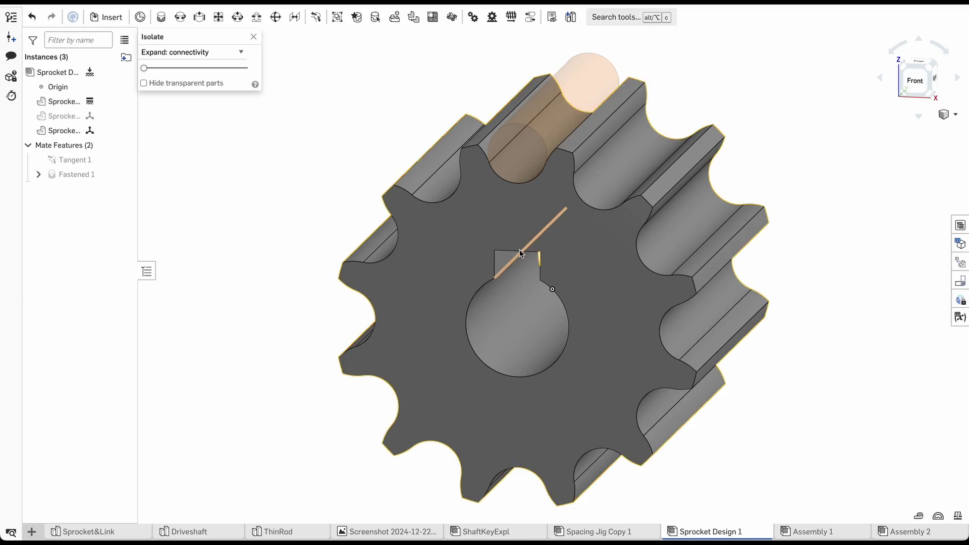
- Select the pin's face in Sprocket Design 1 and switch to the Front view
left_click(524, 166)
key("n")
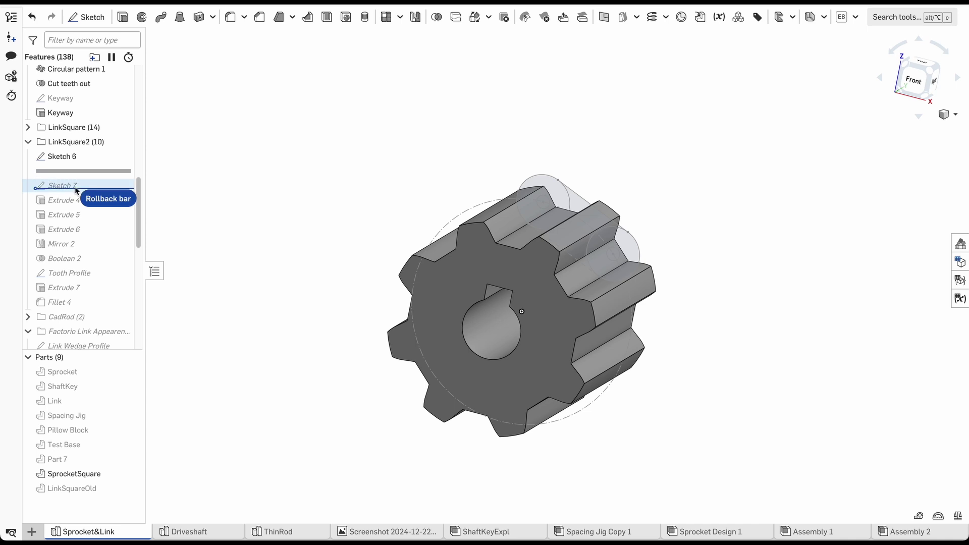
- Roll forward through LinkSquare2, isolate LinkSquare and measure 30.200 mm between its fillet faces
left_click_drag(76, 188, 96, 302)
key("shift+i")
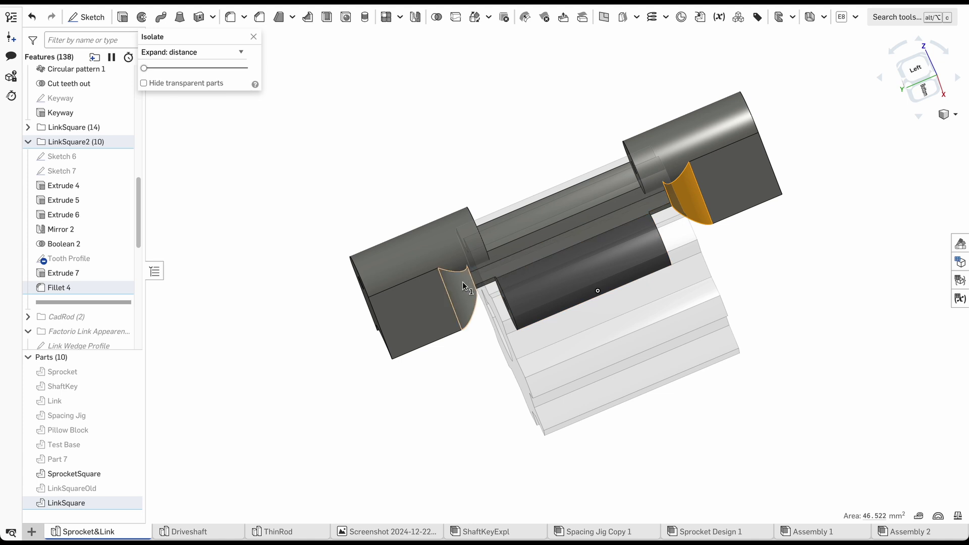
left_click(462, 291)
right_click_drag(448, 166, 427, 174)
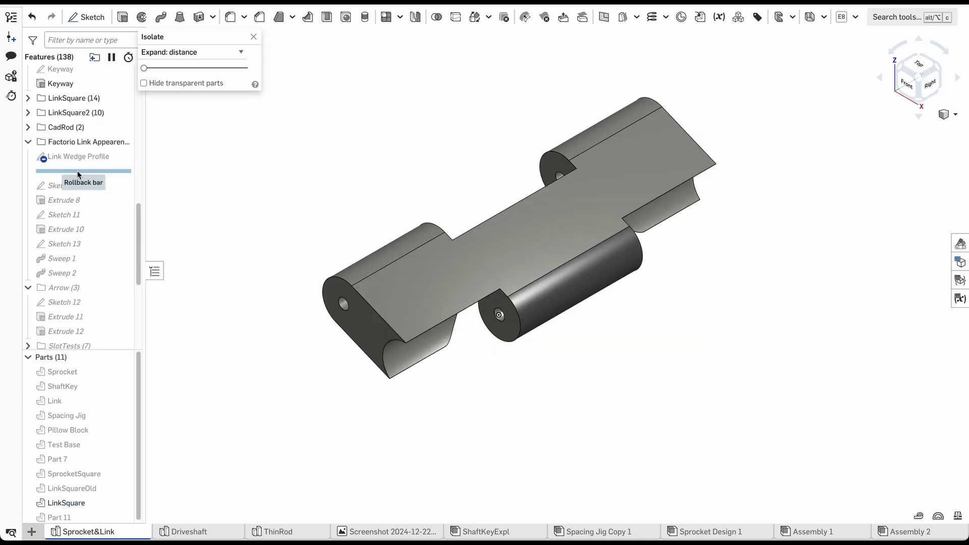
- Step history through Factorio Link Appearance and isolate the arrow part to inspect it
left_click_drag(78, 171, 81, 312)
left_click(556, 266)
key("shift+i")
right_click_drag(557, 265, 595, 223)
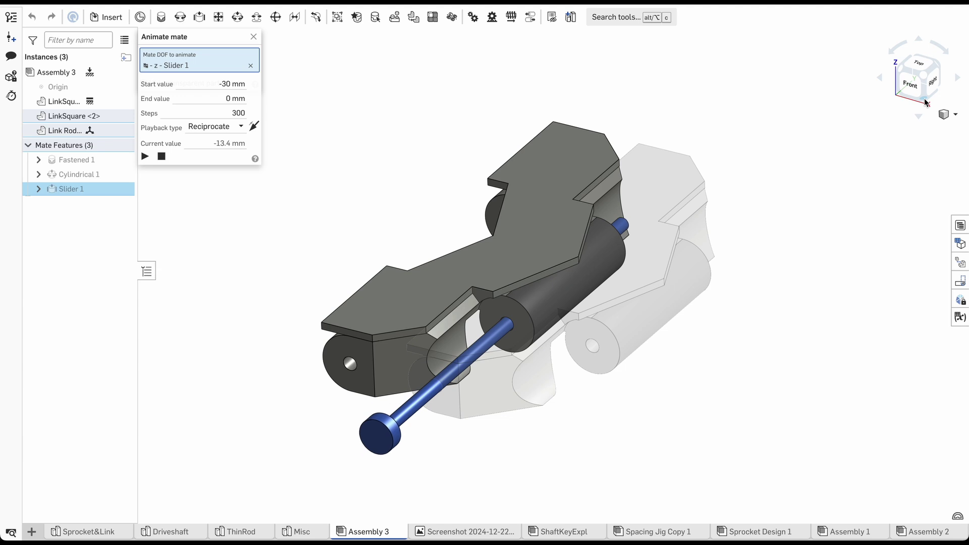
- Stop the link animation and make the joined links opaque, viewing them from below and above
left_click(926, 101)
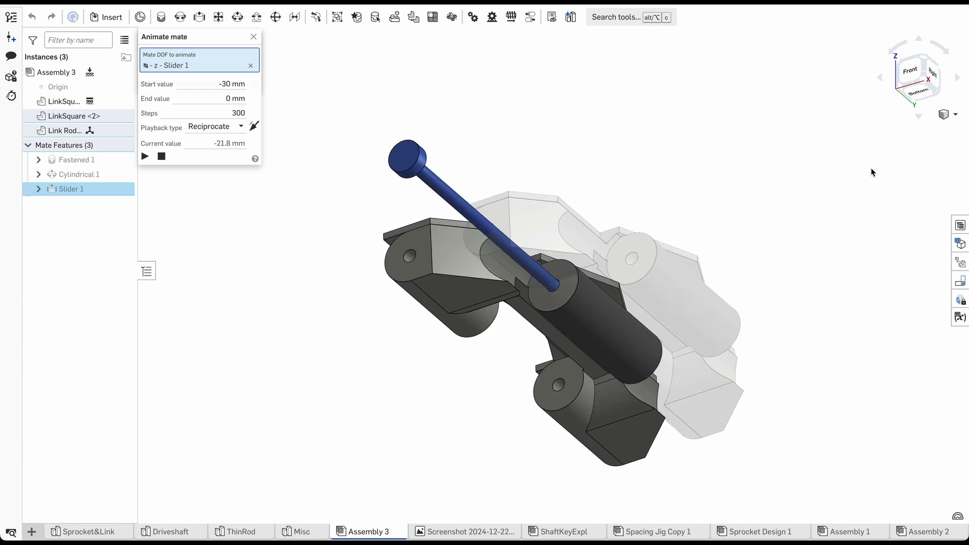
middle_click_drag(780, 296, 744, 223)
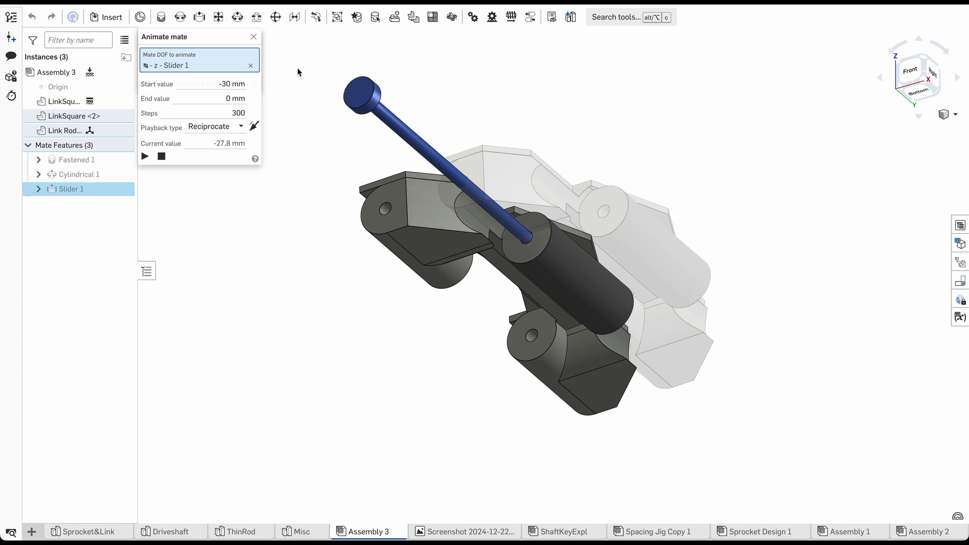
left_click(253, 38)
left_click(254, 39)
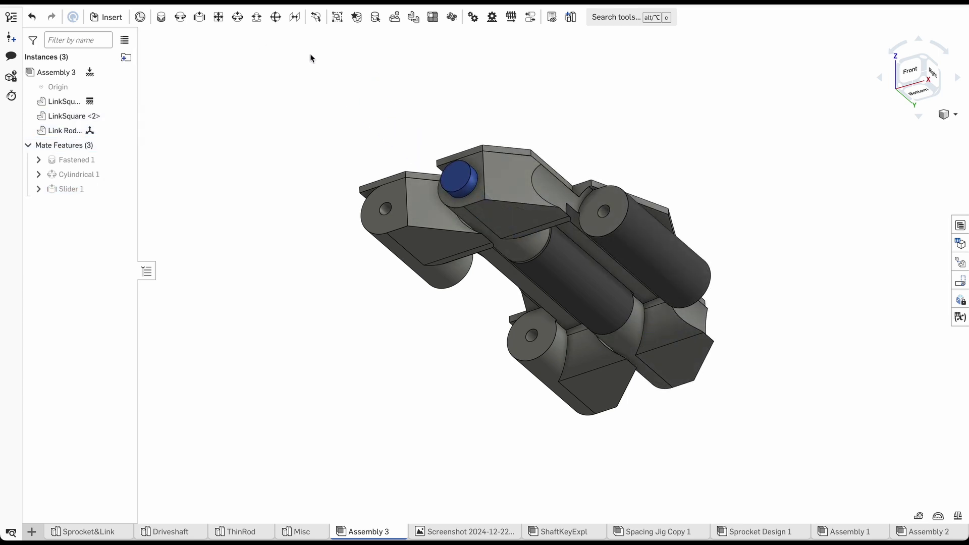
right_click_drag(411, 89, 421, 145)
middle_click_drag(421, 143, 372, 179)
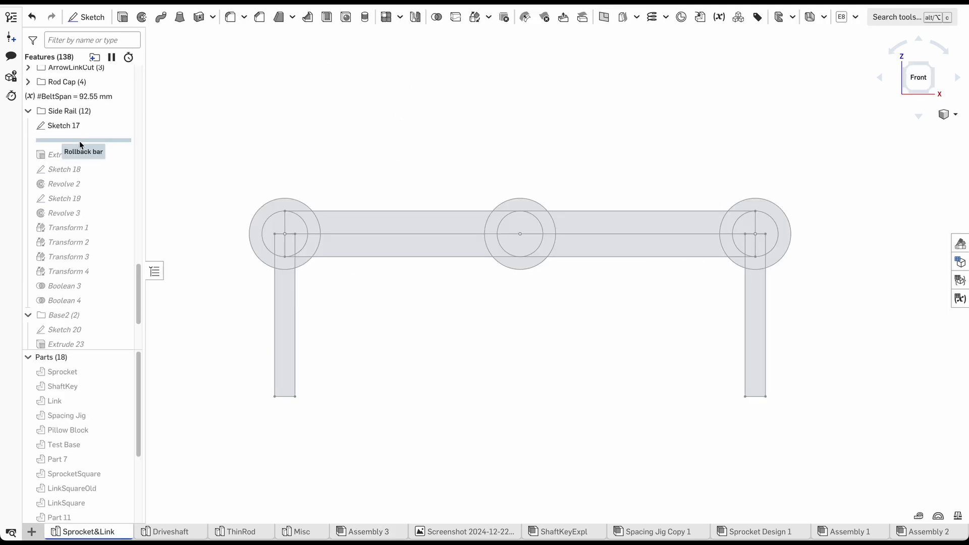
- Roll the Side Rail features forward through Boolean 3 and inspect the rail from isometric angles
mouse_move(80, 141)
left_mouse_down()
mouse_move(78, 300)
mouse_move(78, 259)
mouse_move(77, 274)
left_mouse_up()
key("shift+7")
key("shift+Left")
key("shift+Right")
- Roll history past Boolean 4, Extrude 23, Sweep 3 and Extrude 28 to show base, crank and knob
left_click(936, 70)
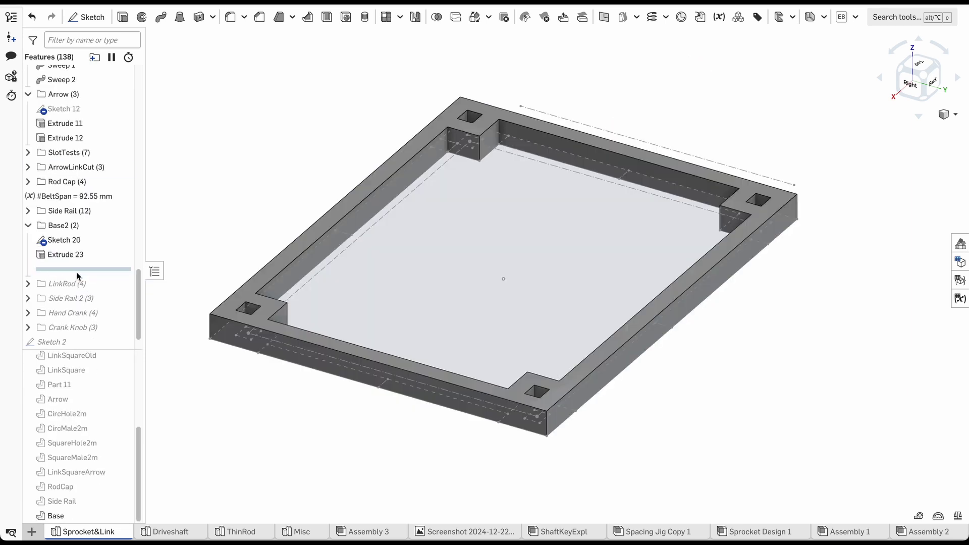
mouse_move(79, 276)
left_mouse_down()
mouse_move(74, 241)
mouse_move(80, 262)
left_mouse_up()
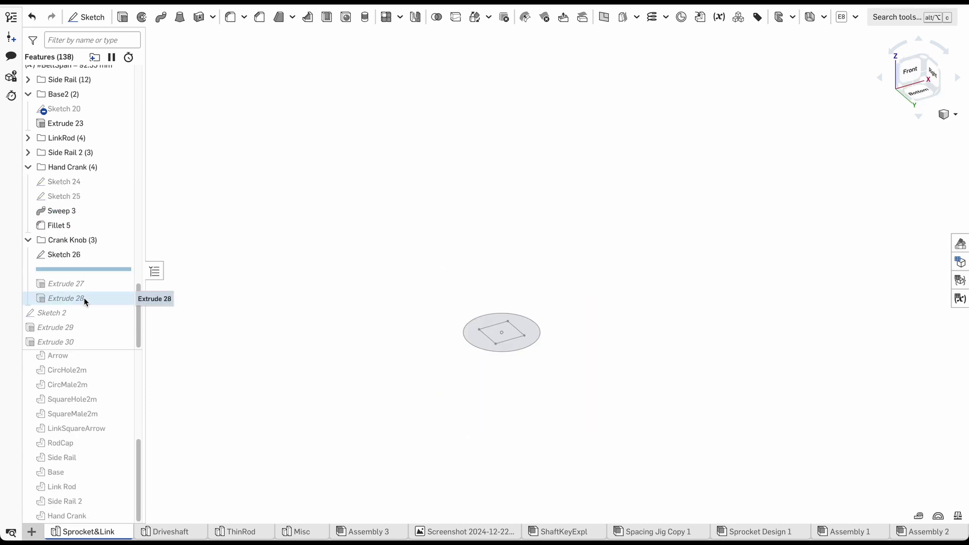
left_click_drag(83, 297, 84, 298)
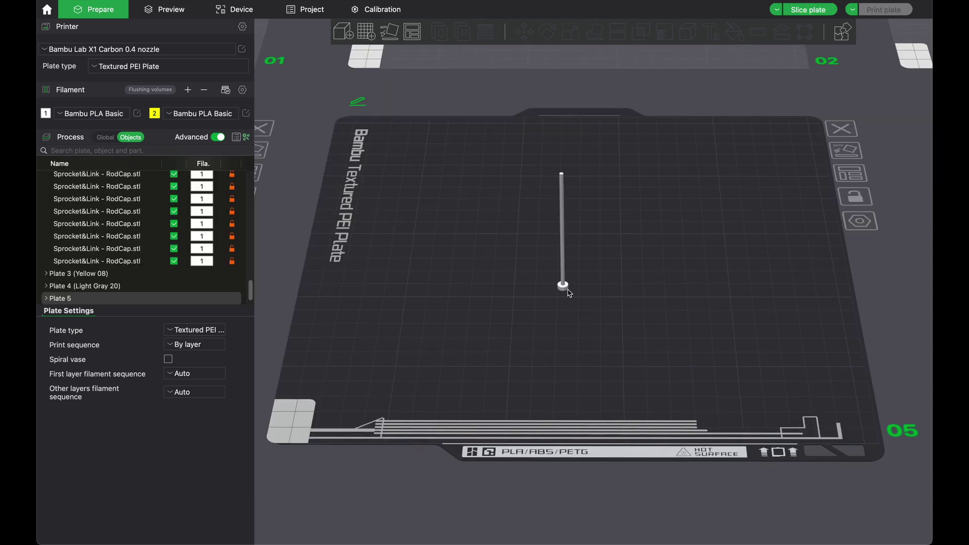
- Cut the Link Rod on Plate 5 with the cut plane rotated 90° about Y
left_click(563, 285)
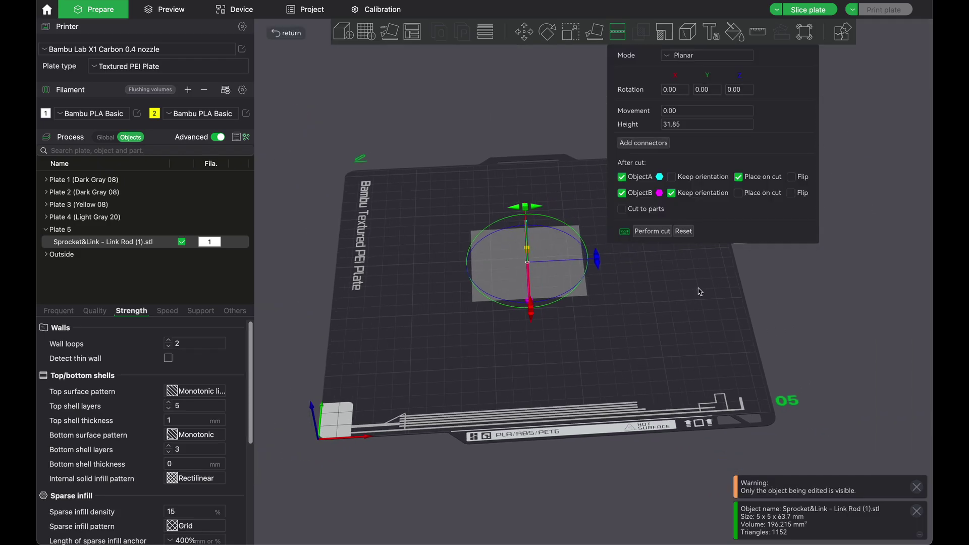
type("90")
key("Return")
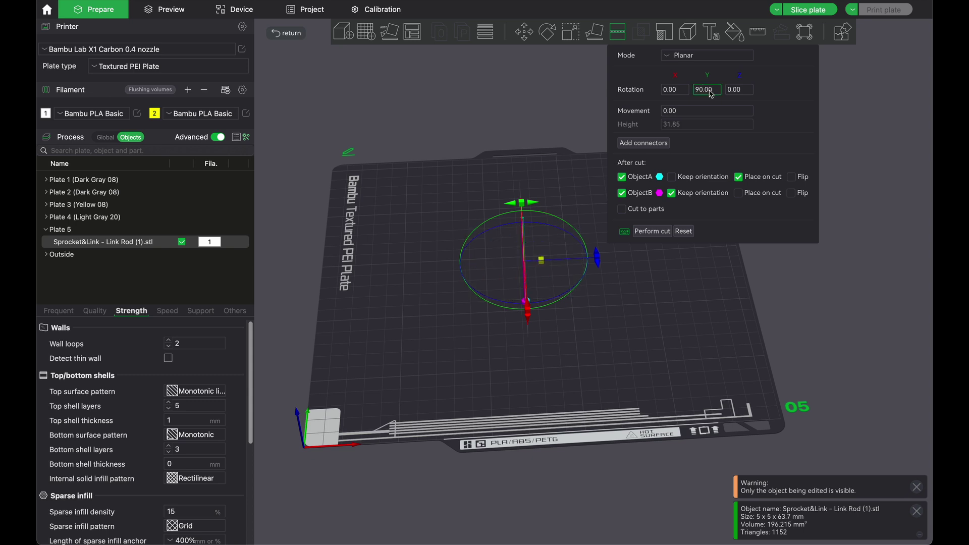
key("Return")
- Delete the rod's _B half, keeping only the _A piece
left_click(575, 315)
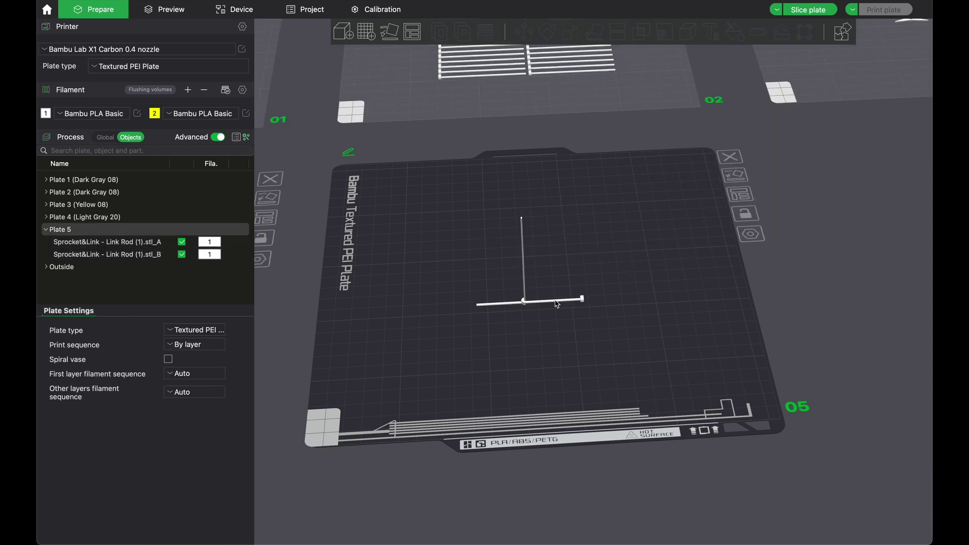
left_click(552, 309)
left_click(523, 303)
key("Delete")
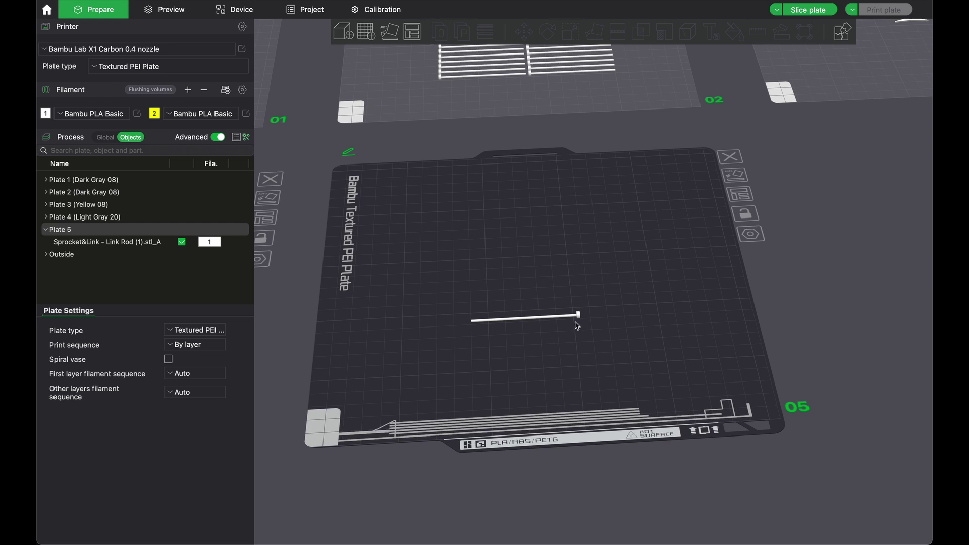